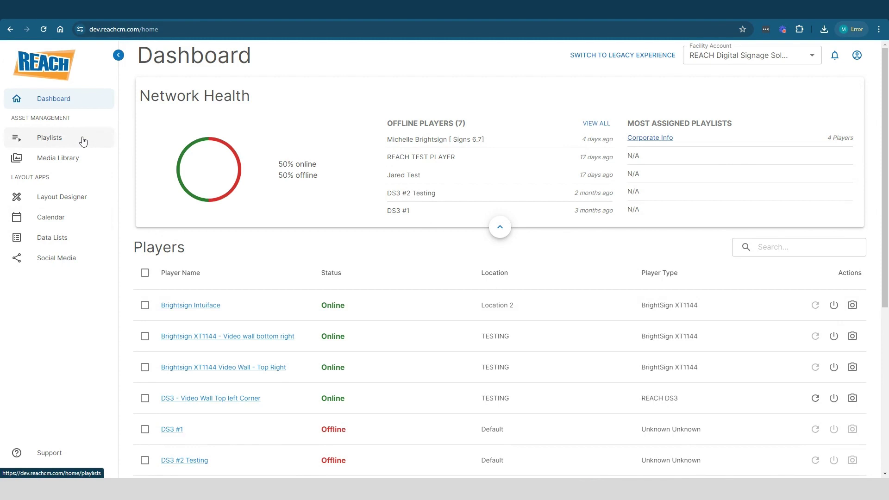
Shrink the left sidebar beside the REACH logo to an icon-only rail.
click(119, 57)
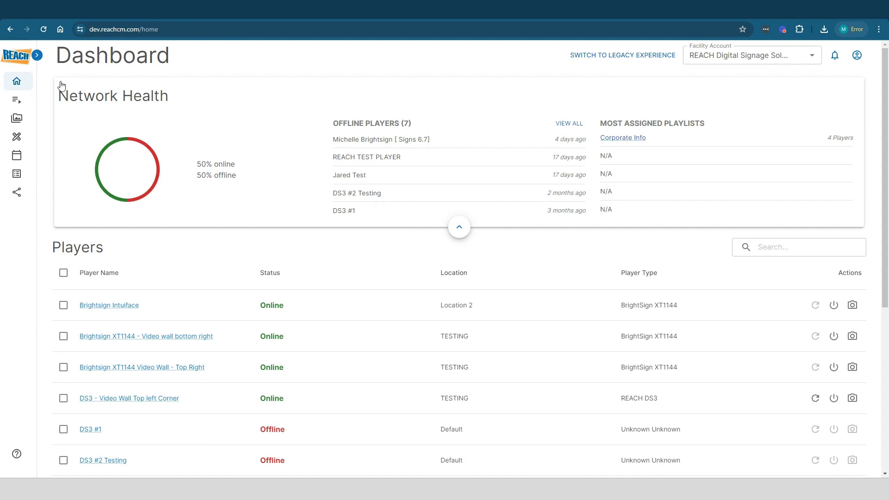
Expand the labelled sidebar again and show 100 players per page in the dashboard list.
click(37, 55)
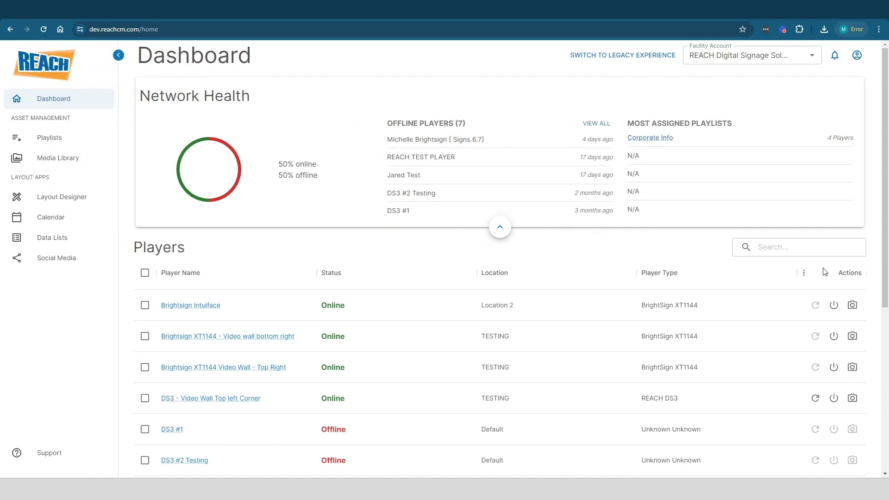
scroll(825, 271, down, 4)
scroll(825, 272, down, 2)
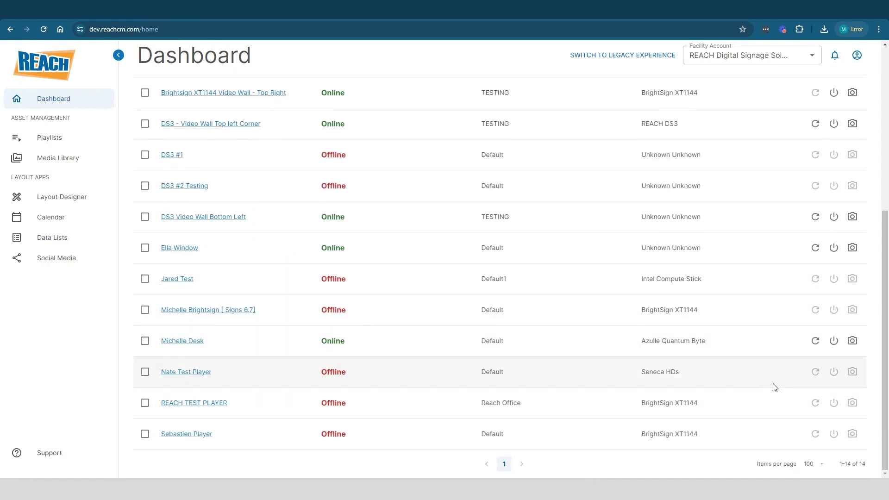
click(808, 465)
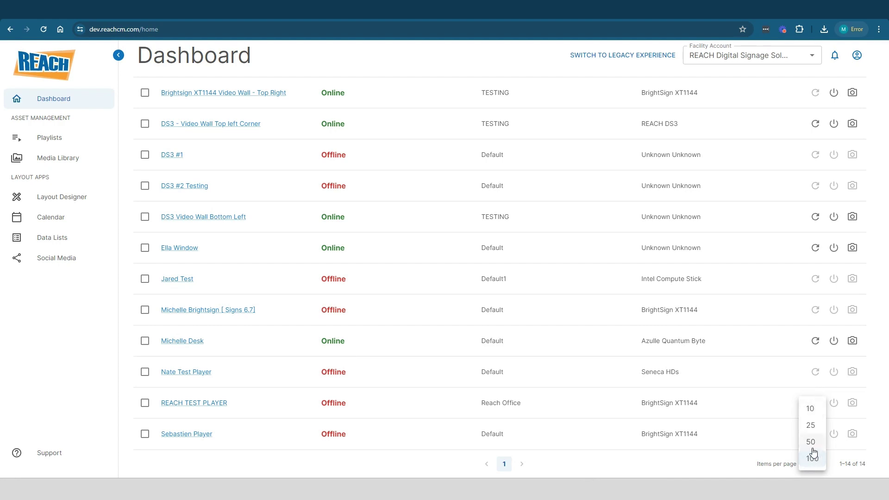
click(812, 460)
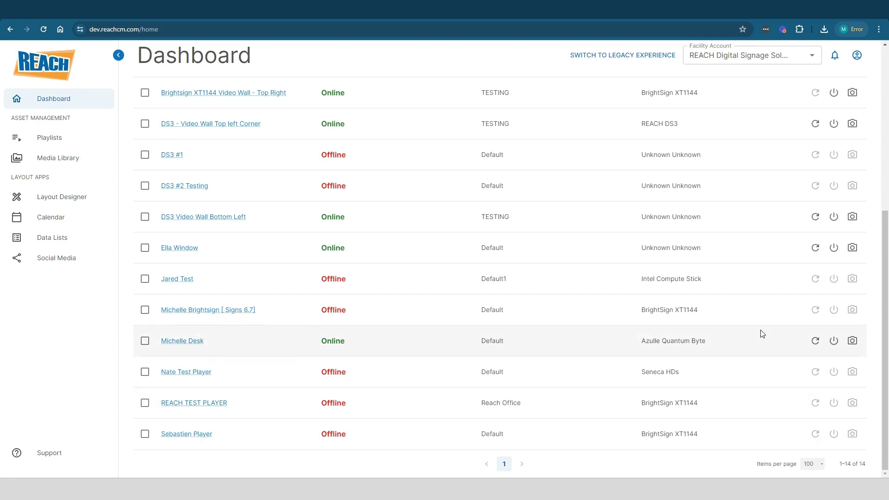
scroll(762, 334, up, 6)
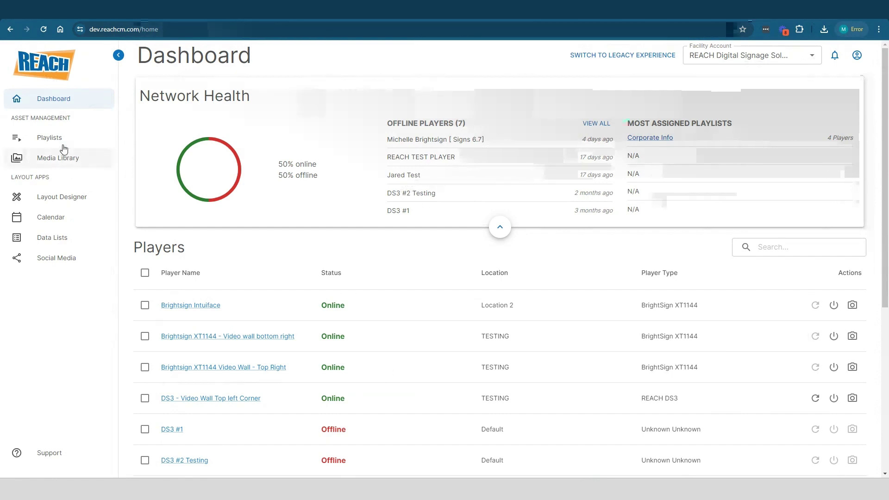
click(62, 146)
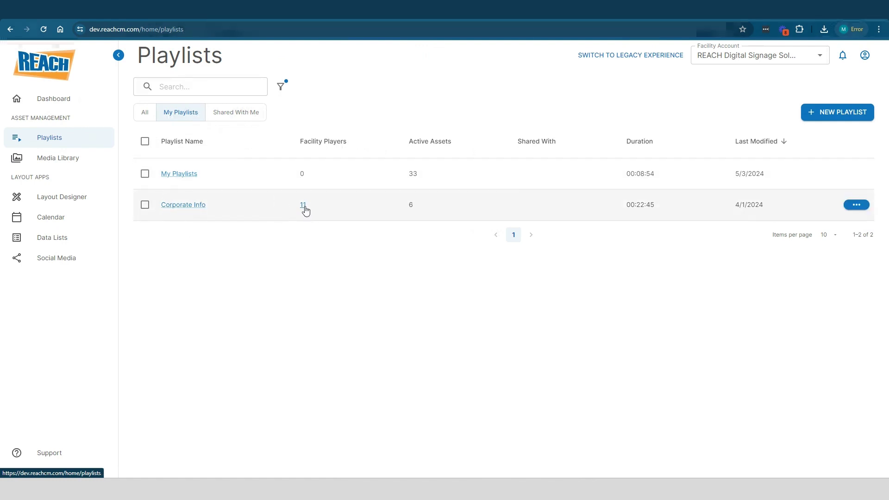
click(43, 101)
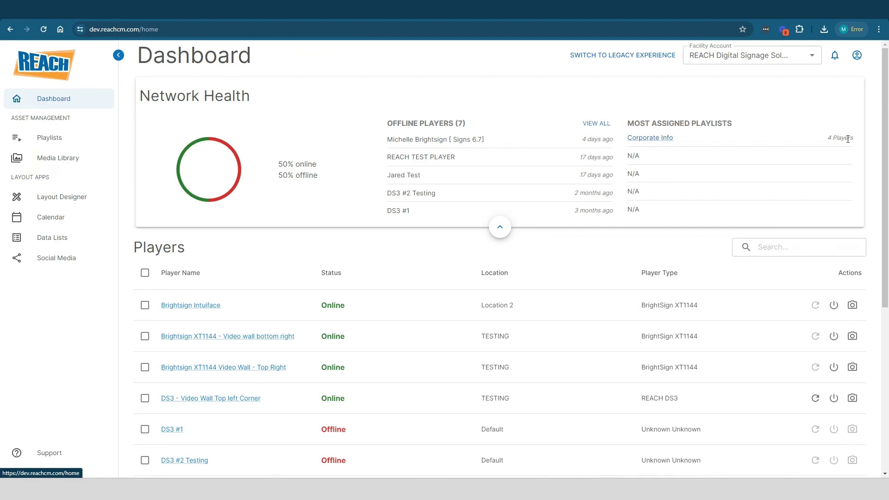
scroll(595, 251, down, 1)
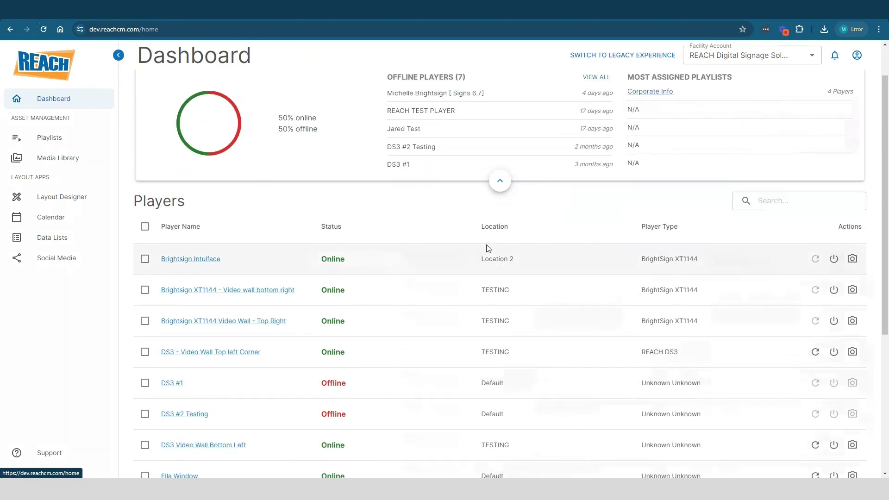
scroll(472, 248, down, 5)
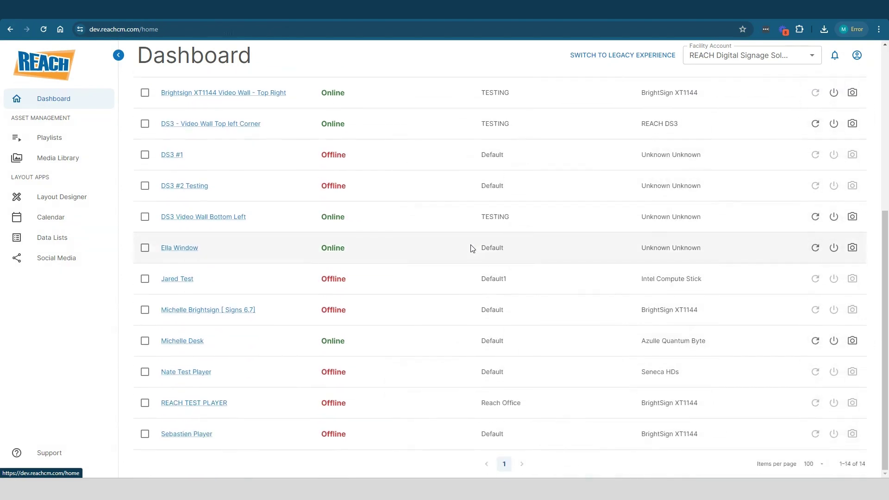
scroll(472, 248, up, 2)
scroll(472, 249, up, 2)
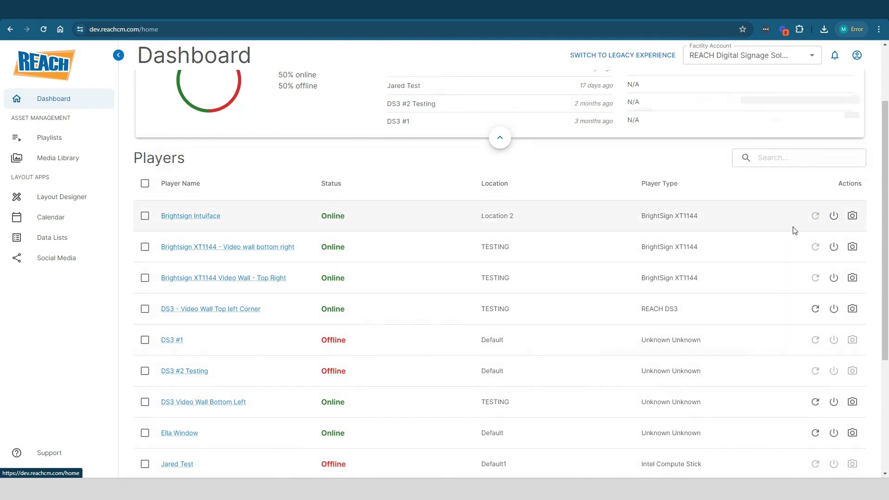
scroll(815, 253, down, 1)
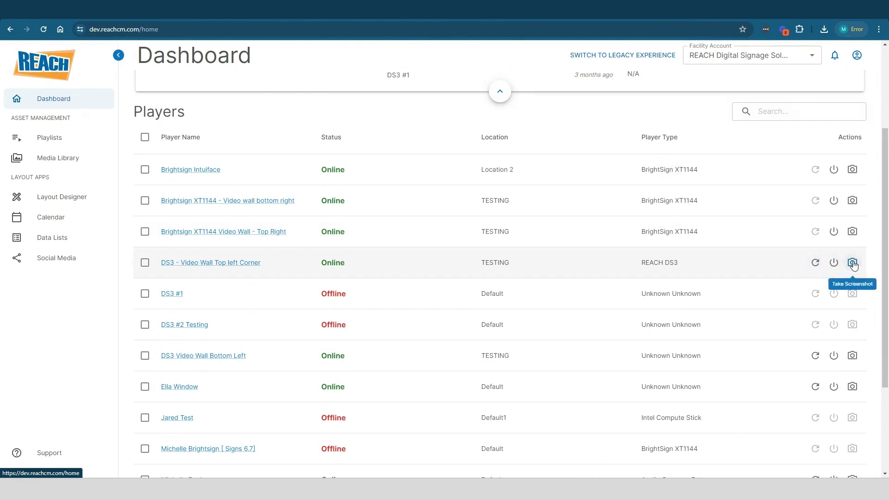
scroll(853, 264, down, 1)
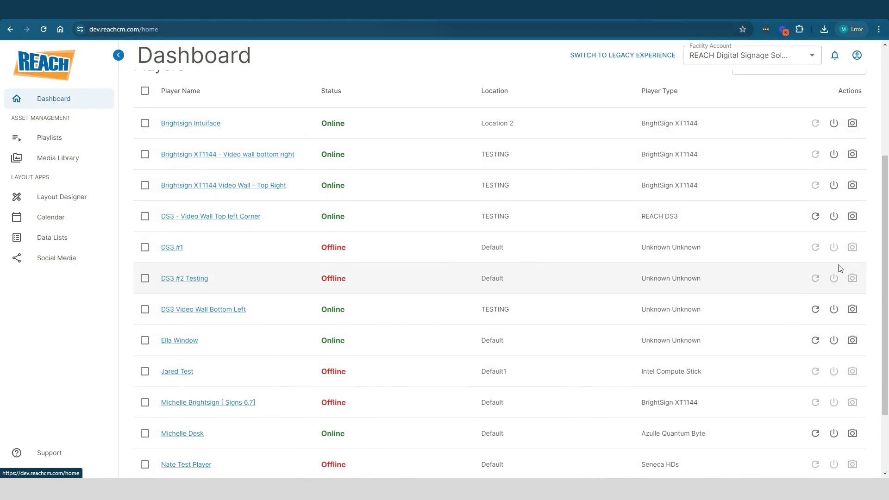
scroll(839, 268, up, 1)
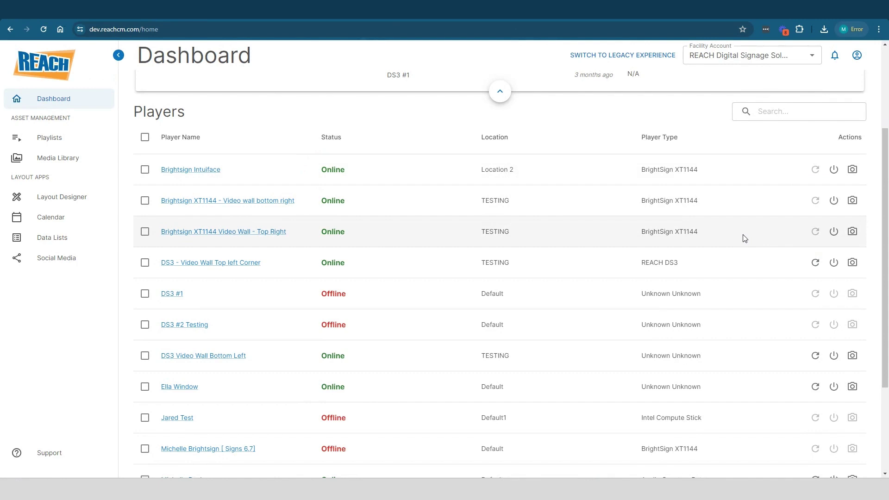
scroll(744, 238, up, 3)
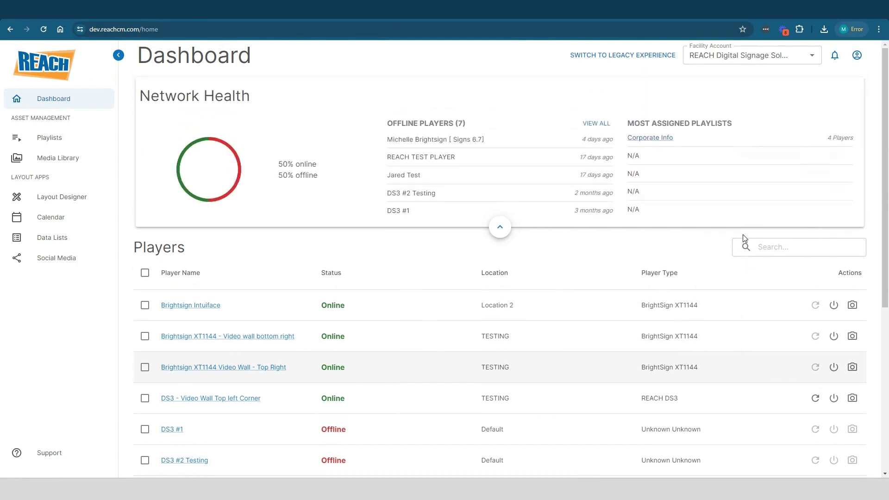
scroll(742, 234, down, 3)
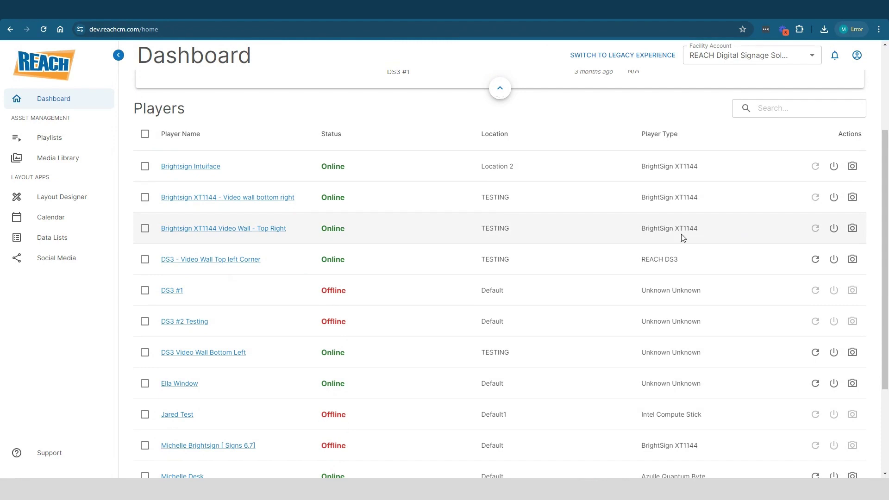
click(192, 383)
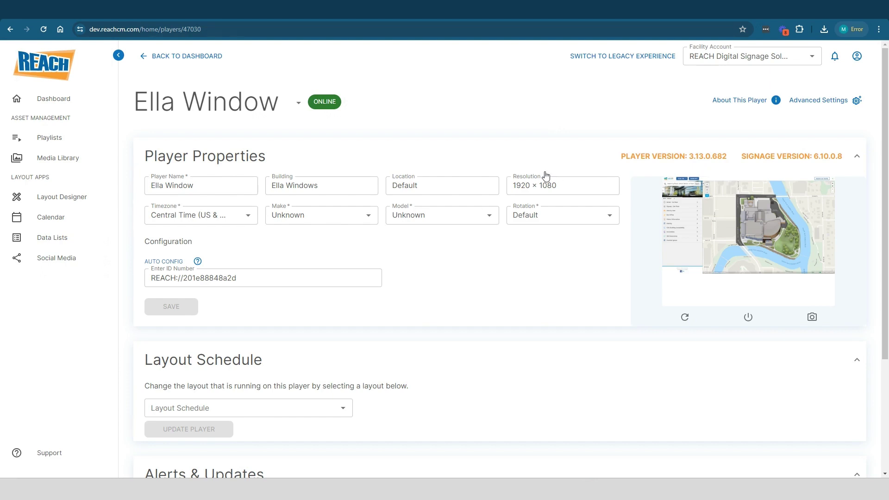
click(281, 103)
mouse_move(304, 135)
mouse_down()
mouse_move(302, 196)
mouse_move(300, 135)
mouse_up()
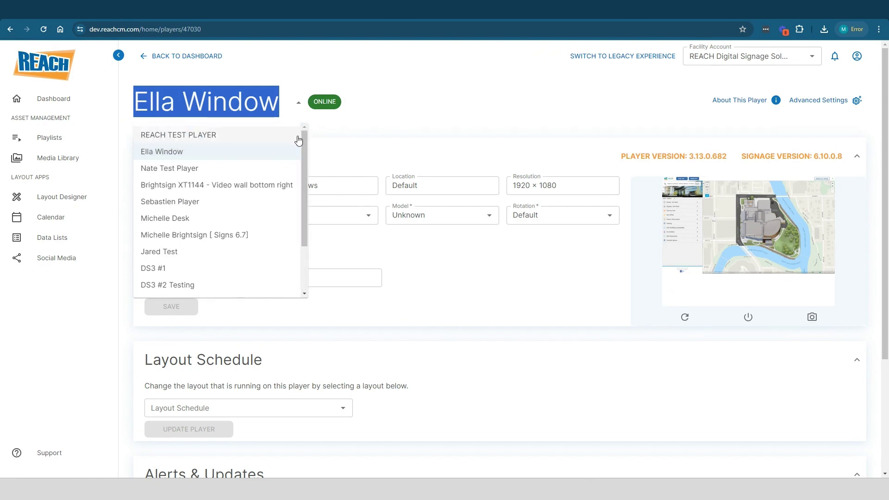
click(473, 117)
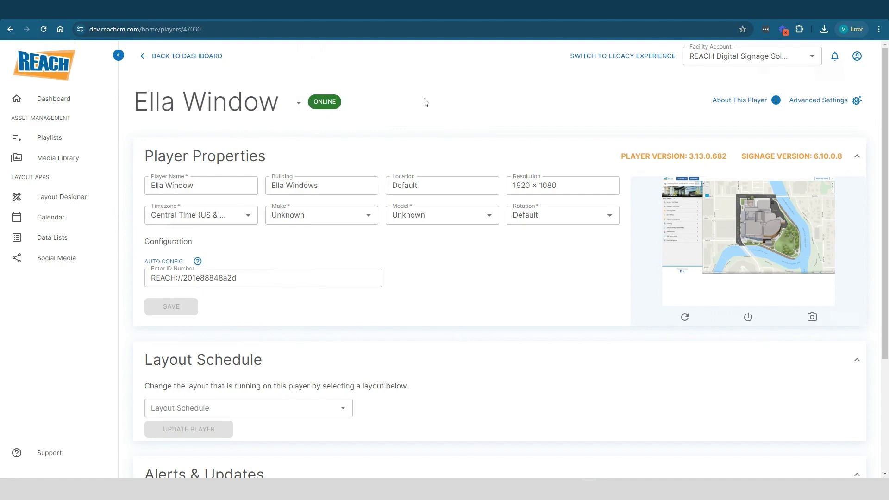
scroll(424, 100, down, 3)
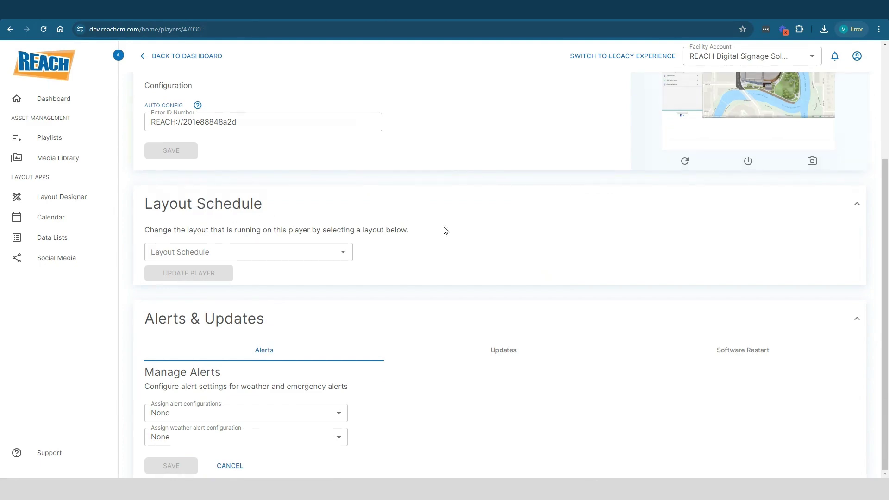
scroll(443, 230, up, 3)
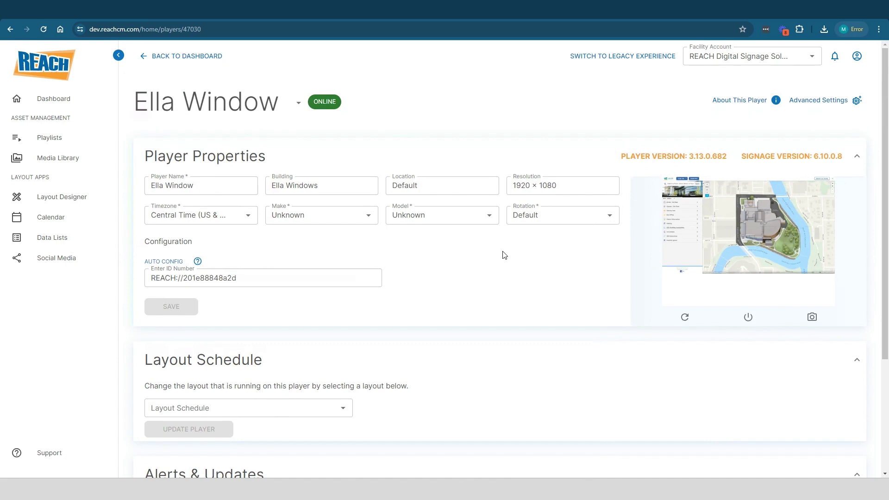
Schedule the Apps > World Clock > Stacked (4) (Copy) layout on Ella Window and update the player.
scroll(504, 255, down, 2)
click(341, 316)
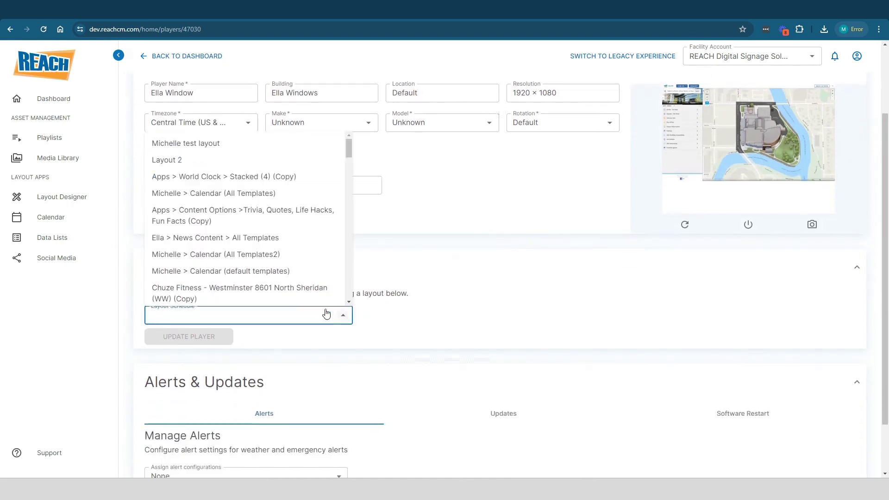
drag(348, 149, 347, 169)
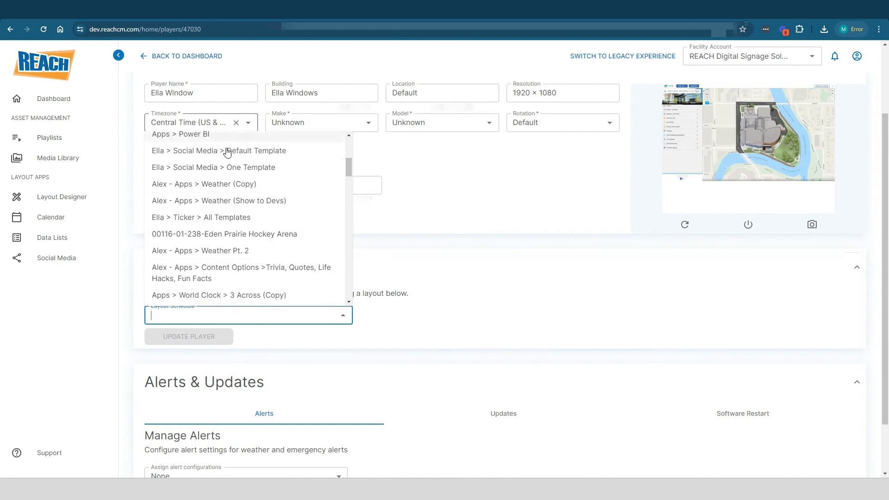
click(484, 312)
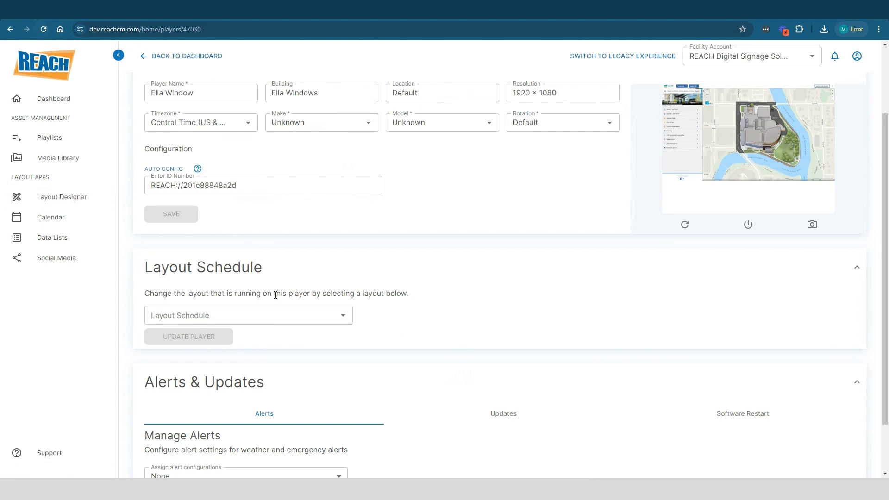
click(274, 316)
click(250, 174)
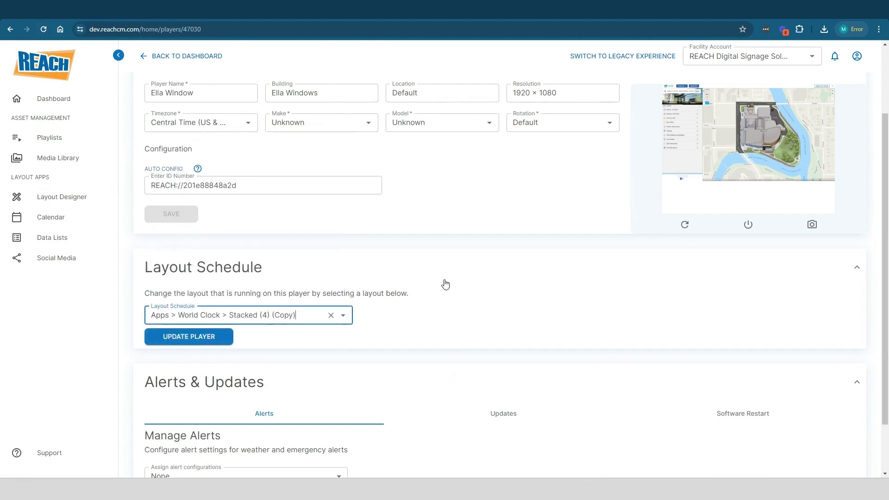
click(210, 338)
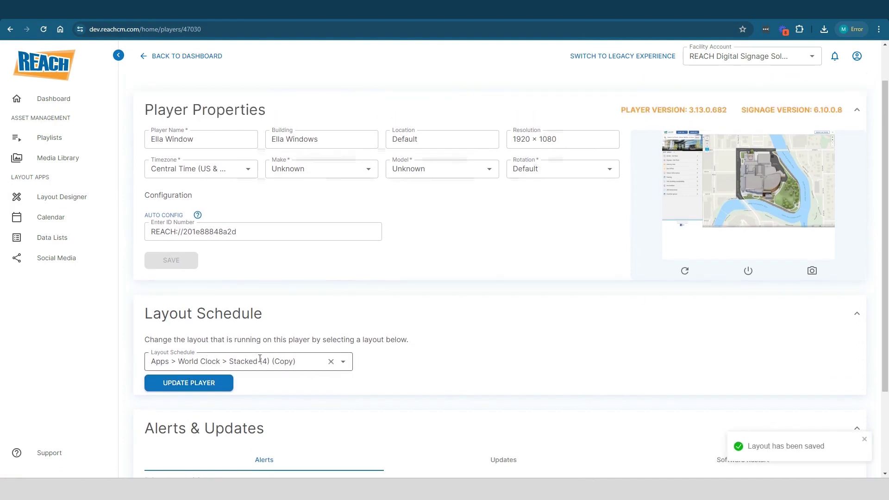
scroll(260, 355, down, 1)
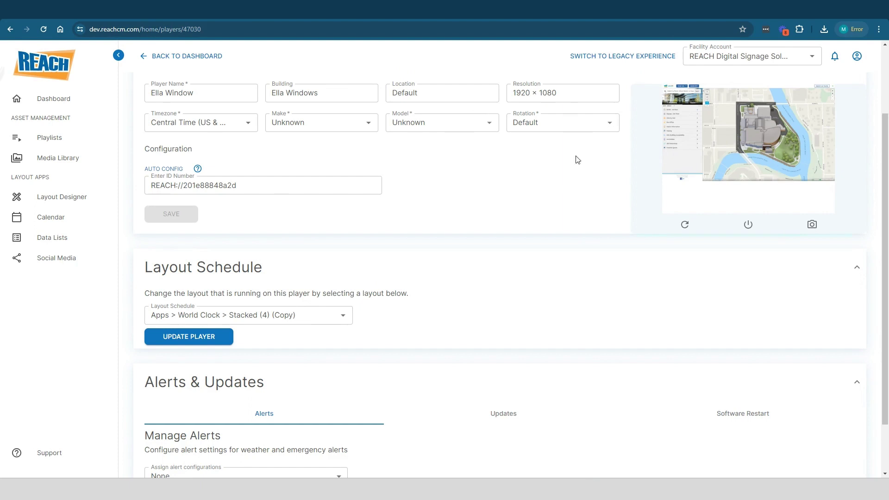
scroll(444, 178, up, 1)
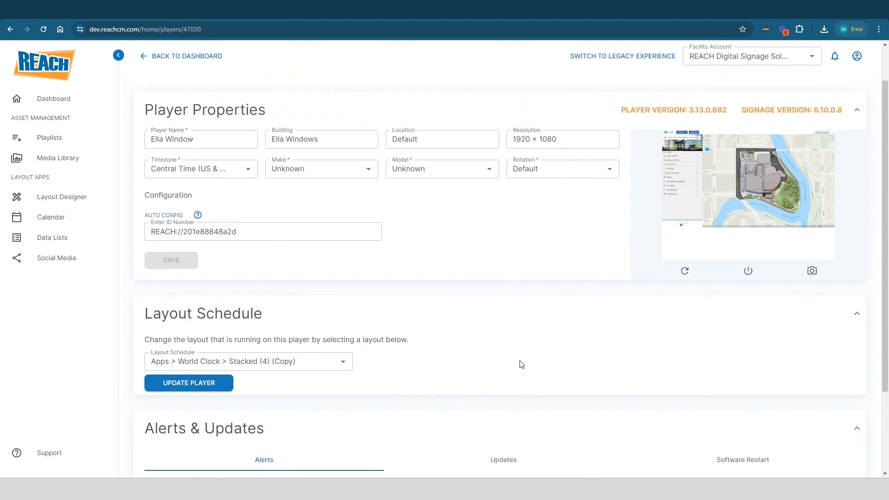
scroll(514, 364, down, 2)
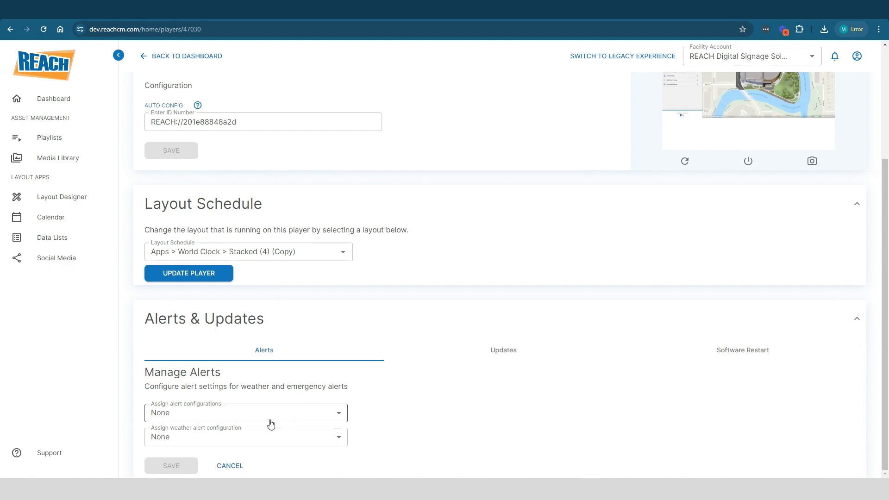
scroll(496, 335, up, 1)
scroll(472, 318, down, 1)
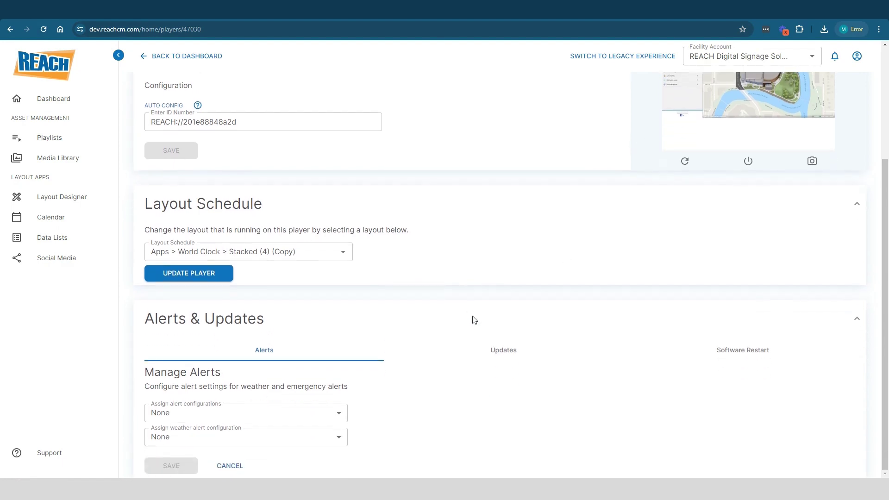
Check the system update settings, then the Software Restart refresh window of 12:00 AM to 04:00 AM.
click(495, 353)
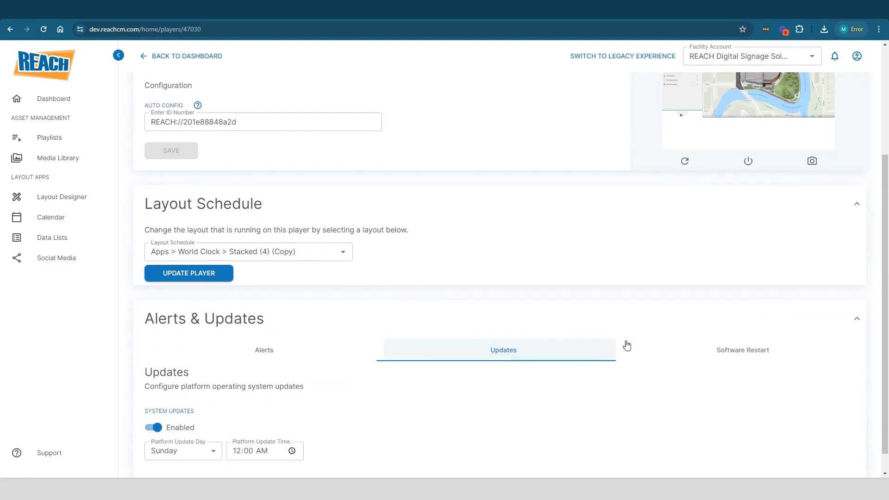
click(750, 355)
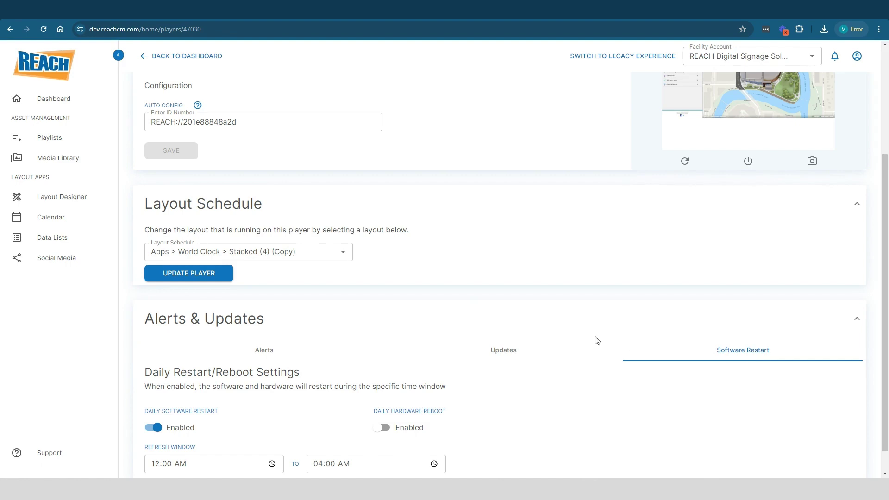
click(511, 354)
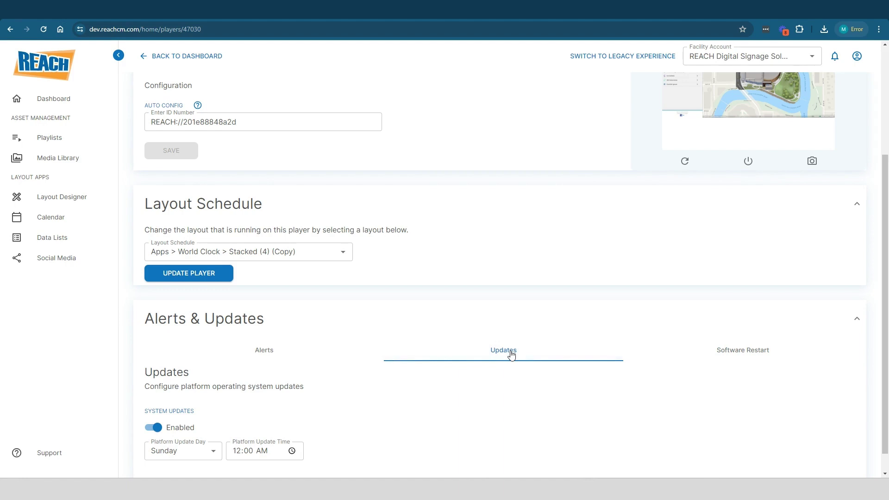
scroll(511, 354, down, 1)
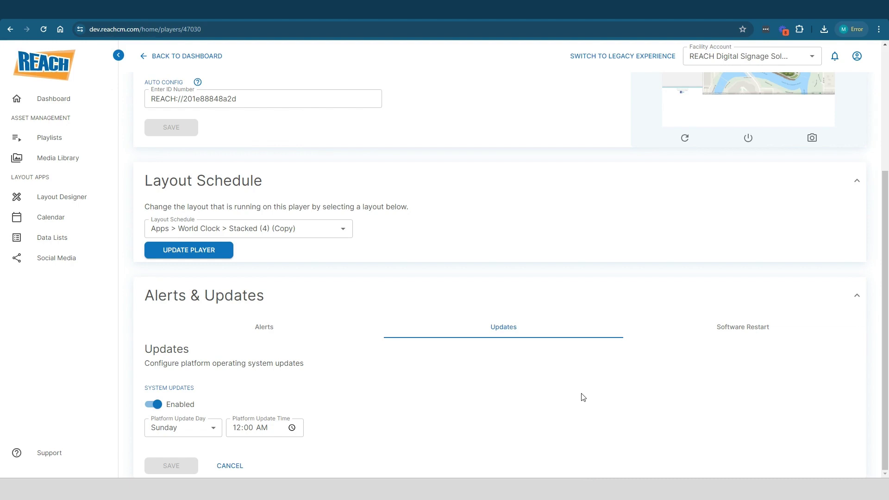
click(723, 332)
scroll(260, 433, down, 1)
click(162, 439)
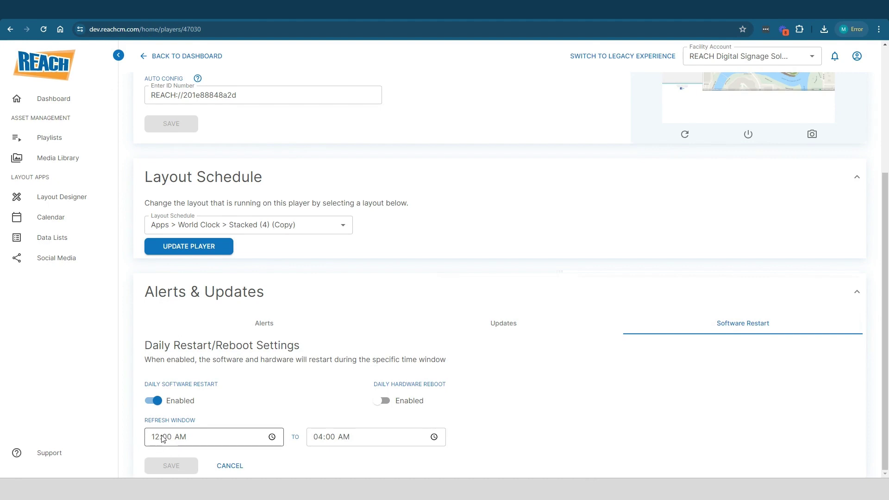
click(355, 442)
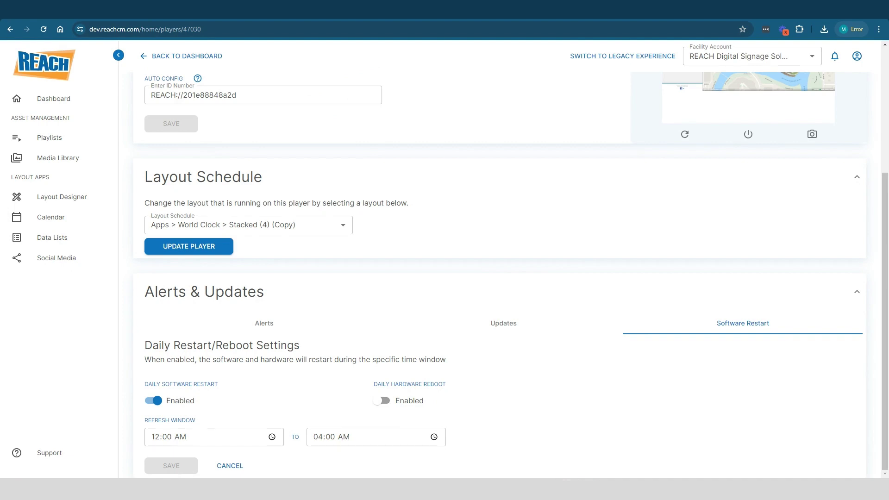
View Ella Window's About This Player network, OS, storage and hardware details, then close them.
scroll(659, 385, up, 3)
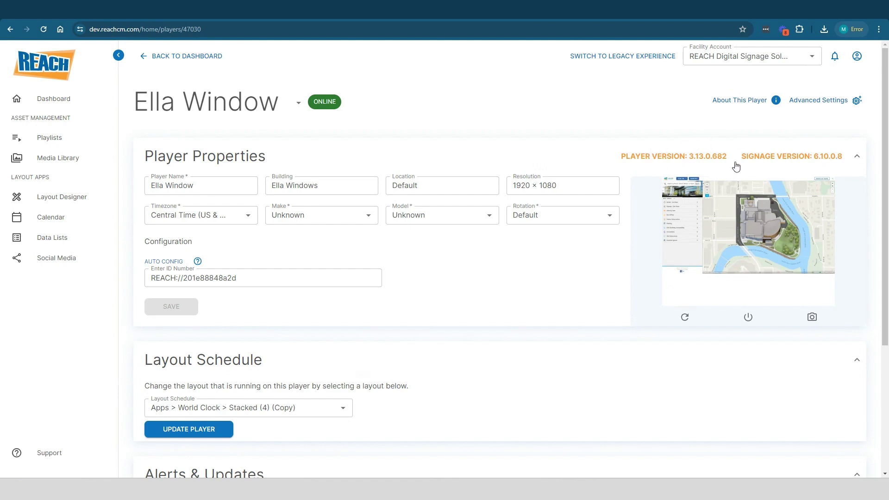
click(749, 102)
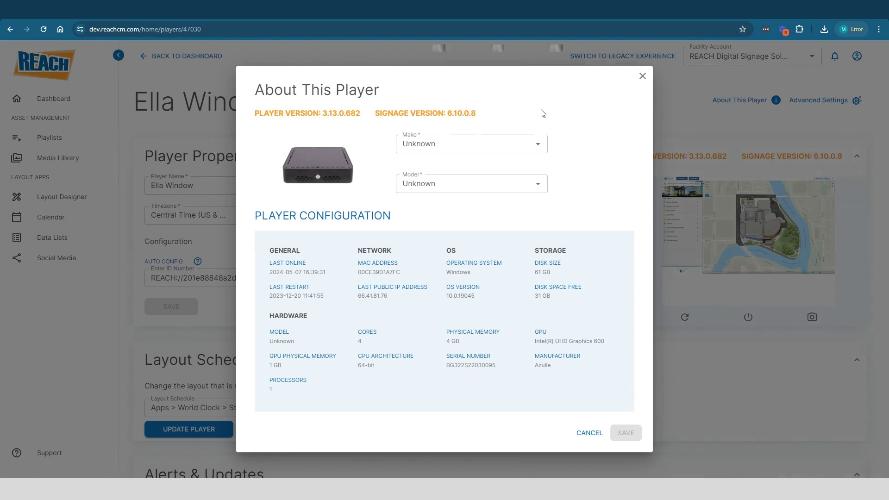
click(642, 76)
Check Advanced Settings (NTP Disabled, pool.ntp.org), close it unchanged, and go back to the Dashboard.
click(829, 103)
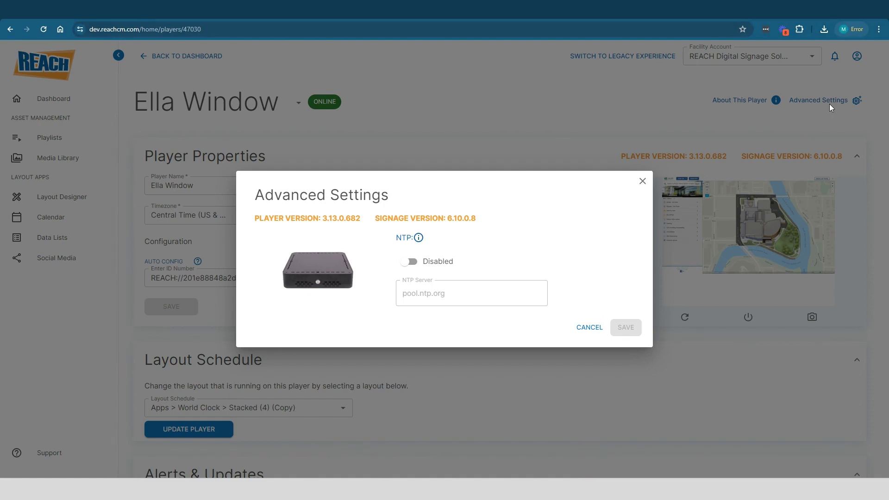
click(642, 181)
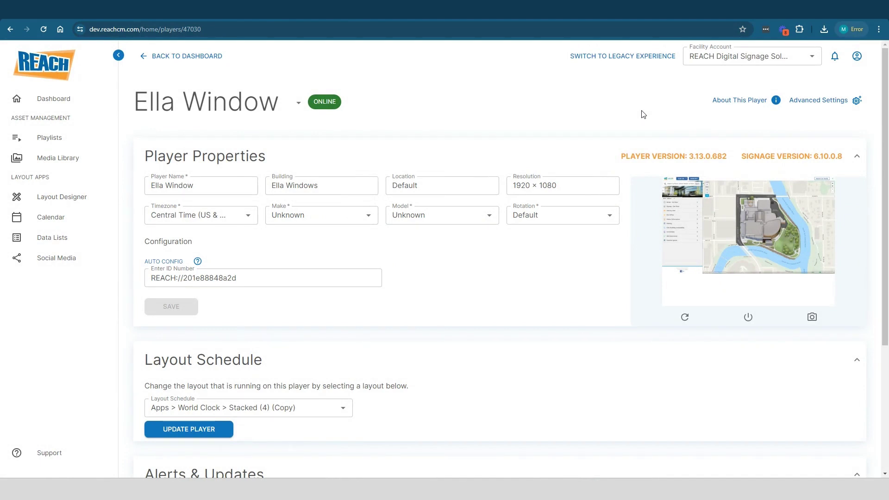
click(206, 56)
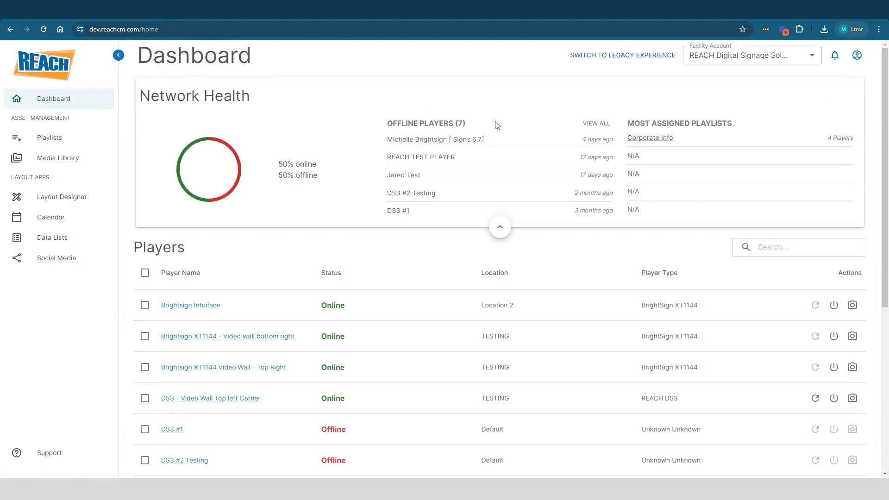